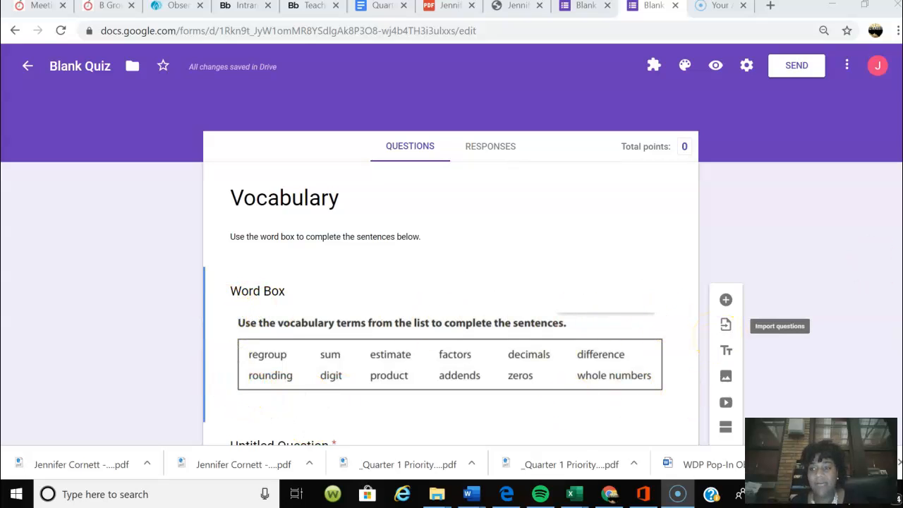
Step: Review the Vocabulary quiz's word box and its first two fill-in-the-blank questions with their answer formats
{"action": "scroll", "coordinate": [451, 282], "scroll_direction": "down", "scroll_amount": 3}
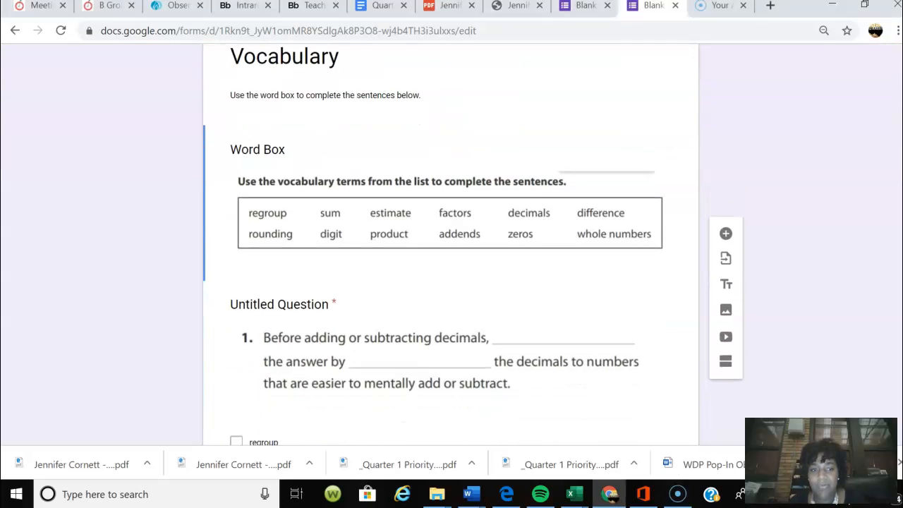
{"action": "scroll", "coordinate": [451, 282], "scroll_direction": "down", "scroll_amount": 2}
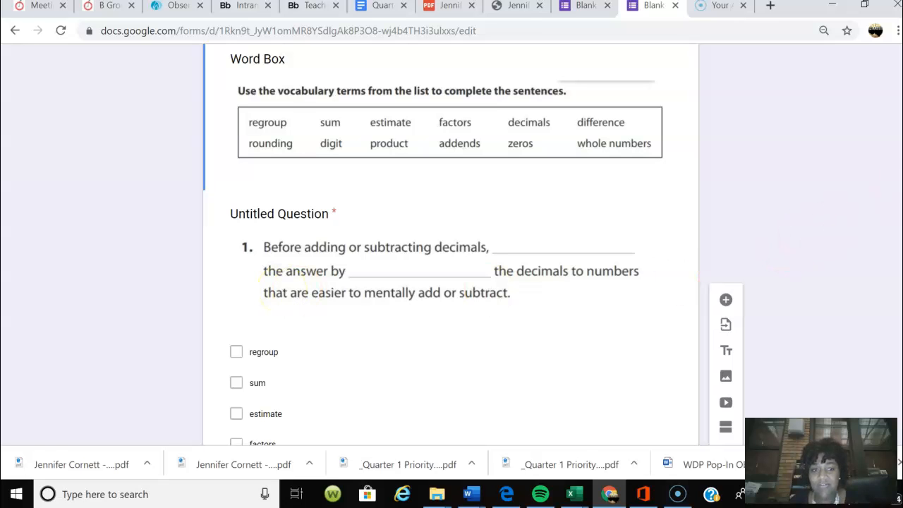
{"action": "scroll", "coordinate": [452, 247], "scroll_direction": "down", "scroll_amount": 3}
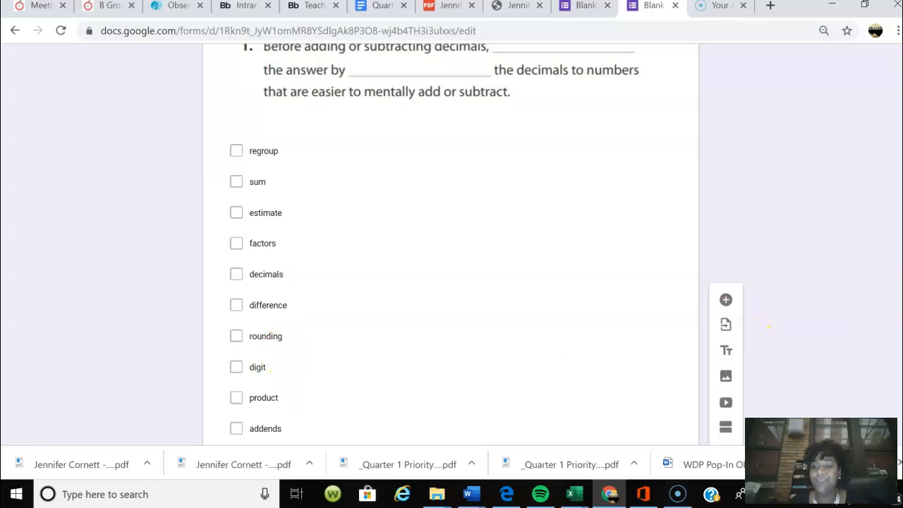
{"action": "scroll", "coordinate": [451, 246], "scroll_direction": "down", "scroll_amount": 3}
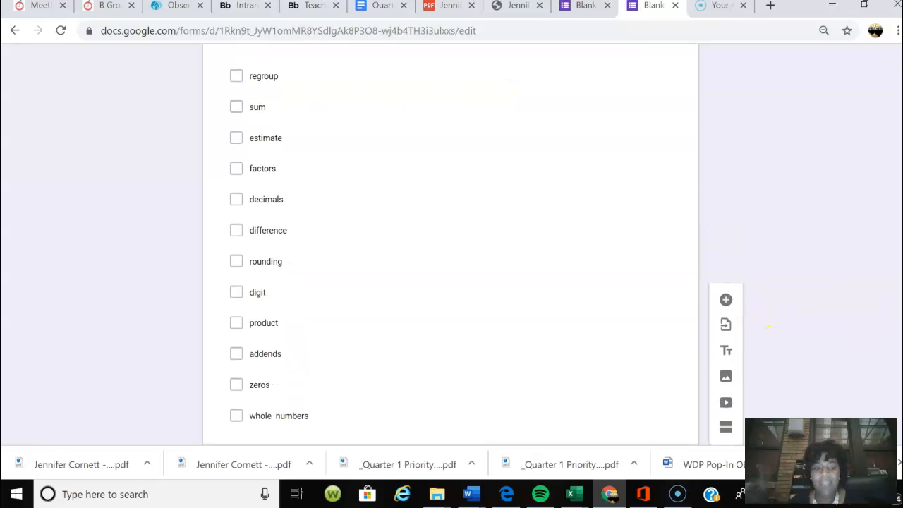
{"action": "scroll", "coordinate": [452, 247], "scroll_direction": "down", "scroll_amount": 3}
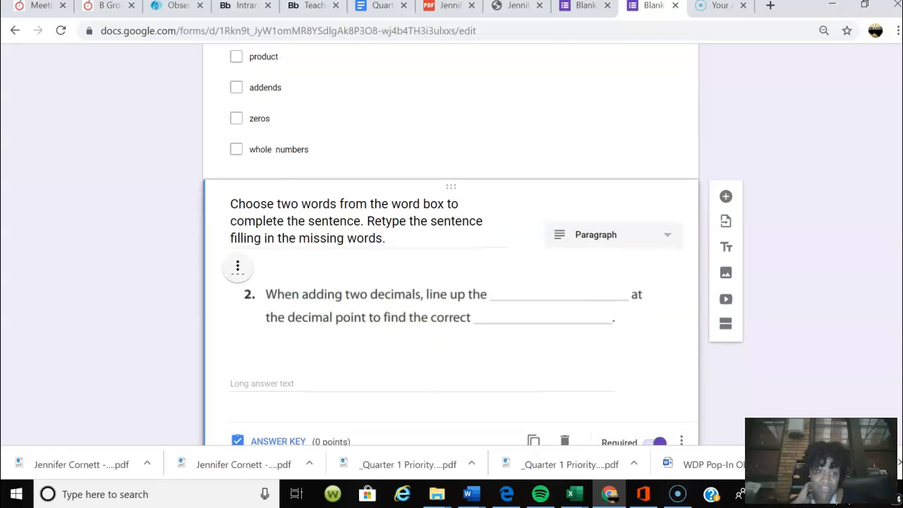
{"action": "scroll", "coordinate": [451, 247], "scroll_direction": "down", "scroll_amount": 1}
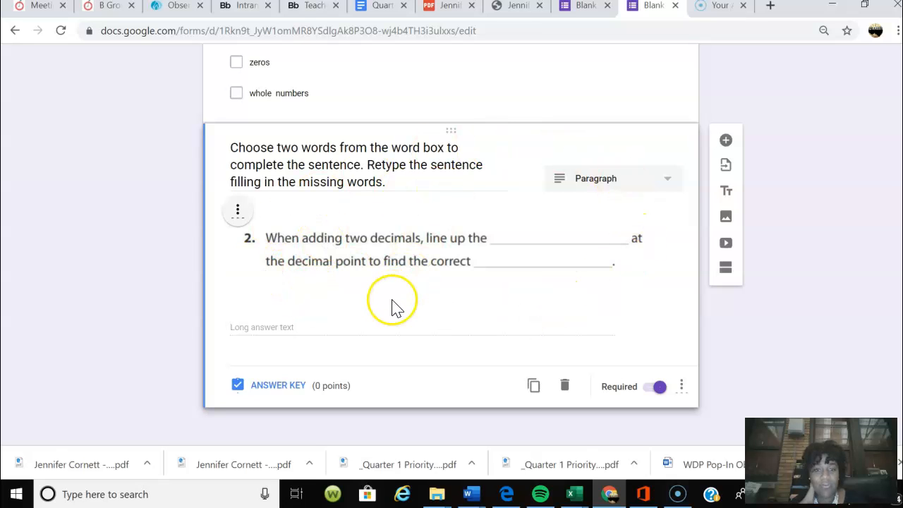
{"action": "left_click", "coordinate": [572, 340]}
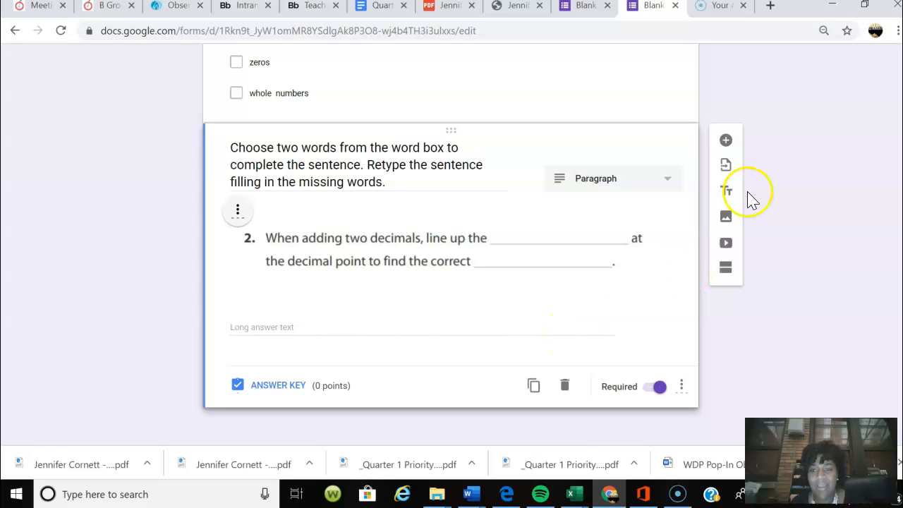
Step: Add a new question below question 2 and open the image insertion dialog for it
{"action": "left_click", "coordinate": [727, 140]}
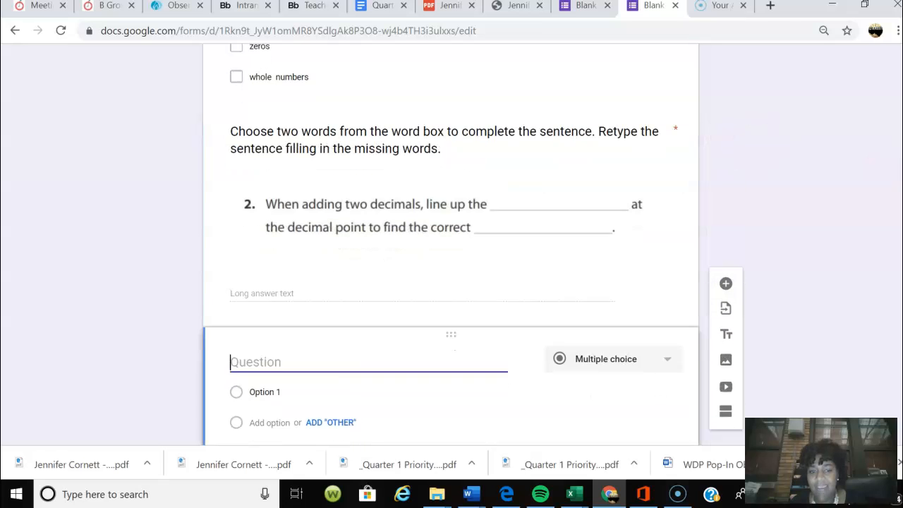
{"action": "mouse_move", "coordinate": [368, 270]}
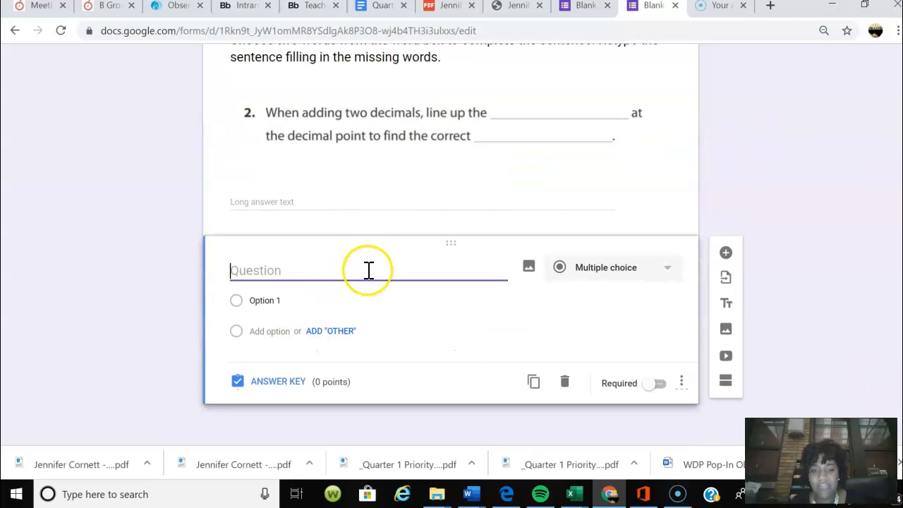
{"action": "left_click", "coordinate": [529, 268]}
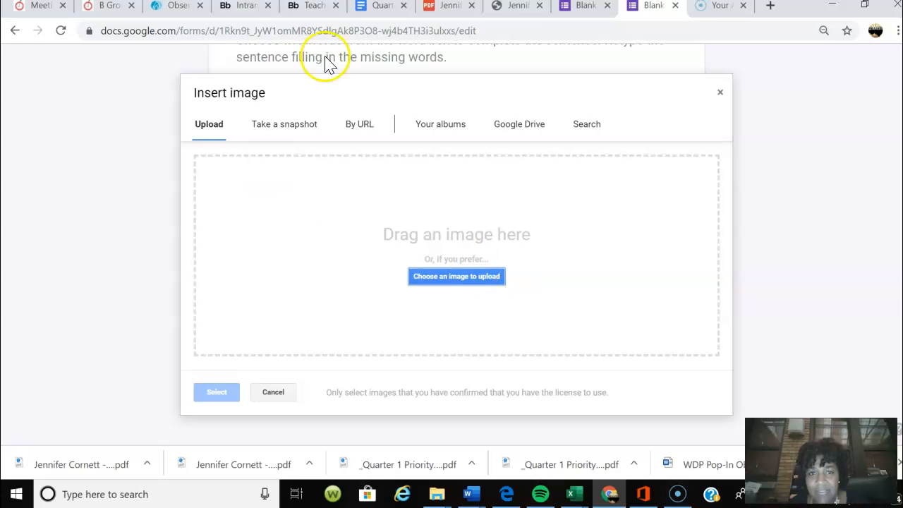
Step: Switch to the worksheet PDF and capture question 3 as a rectangular snip with the Snipping Tool
{"action": "left_click", "coordinate": [502, 11]}
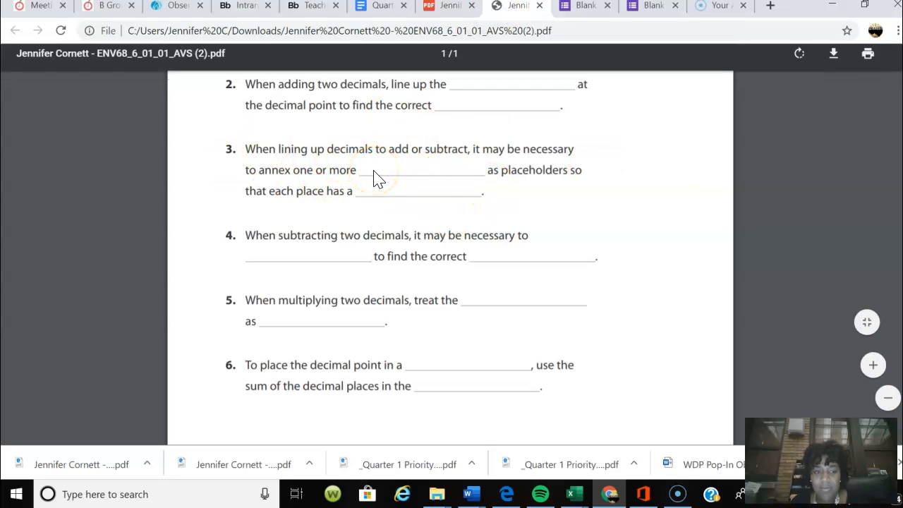
{"action": "left_click", "coordinate": [141, 495]}
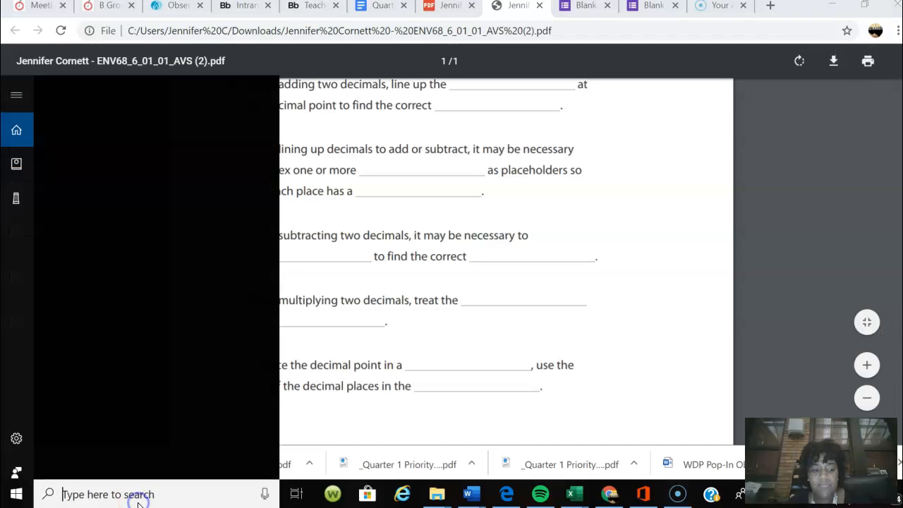
{"action": "type", "text": "snipp"}
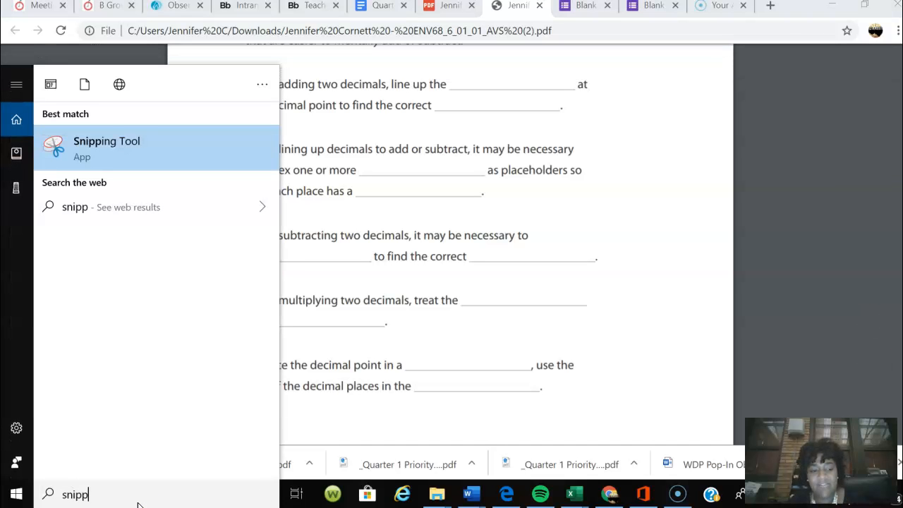
{"action": "left_click", "coordinate": [103, 158]}
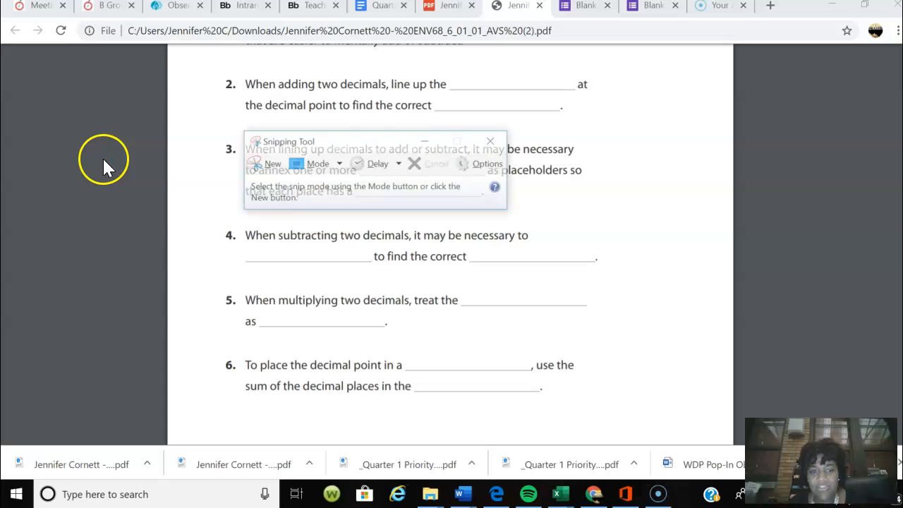
{"action": "left_click", "coordinate": [252, 165]}
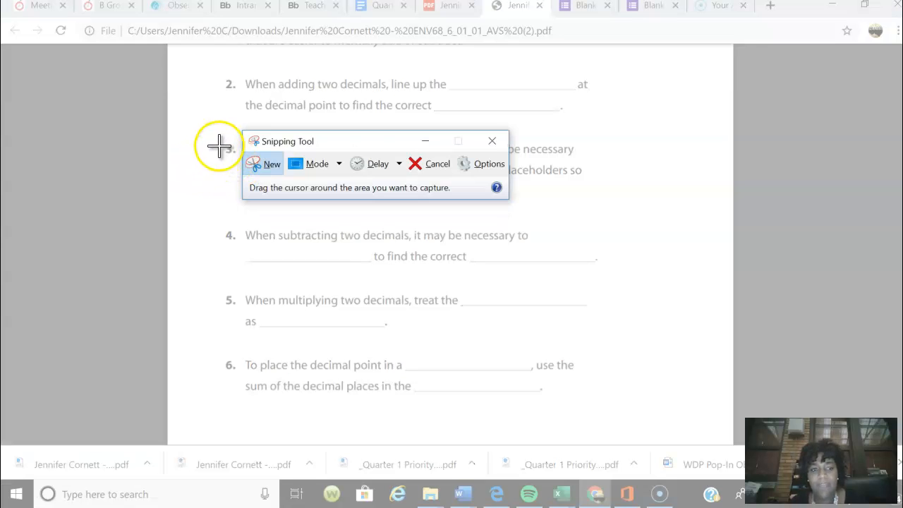
{"action": "left_click_drag", "start_coordinate": [221, 141], "coordinate": [594, 207]}
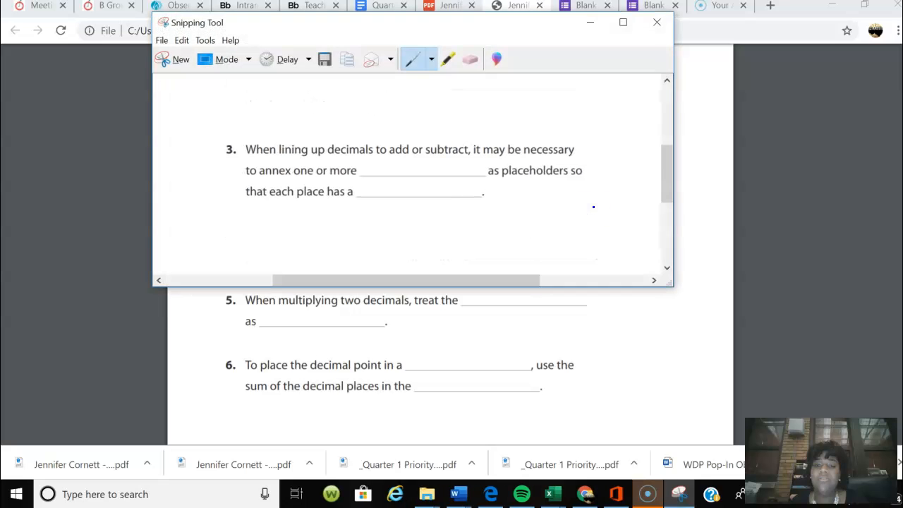
Step: Save the snip as a JPEG named "Lewis 4" in the Troost folder and minimize the Snipping Tool
{"action": "left_click", "coordinate": [162, 41]}
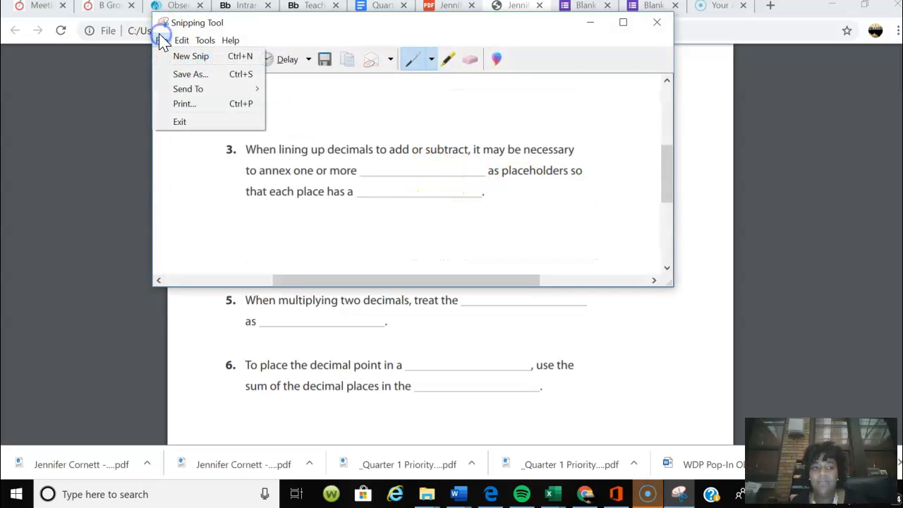
{"action": "left_click", "coordinate": [192, 75]}
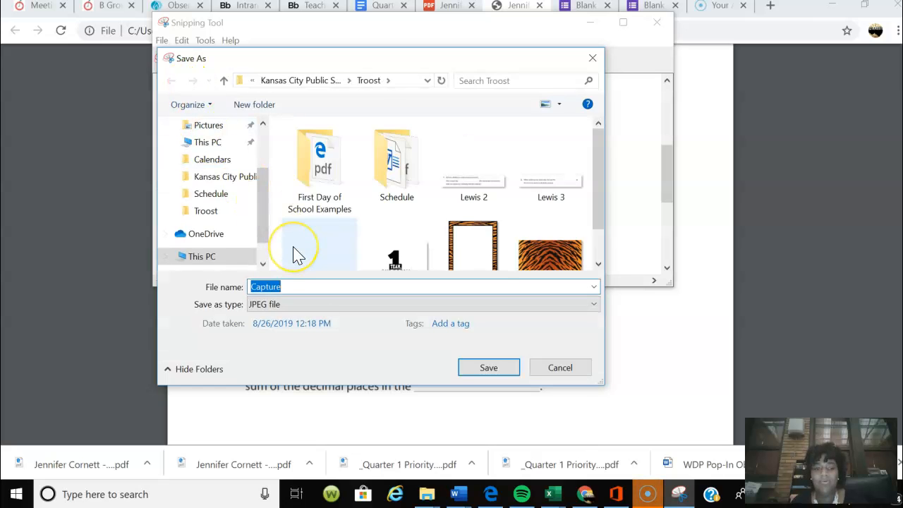
{"action": "type", "text": "Lewis"}
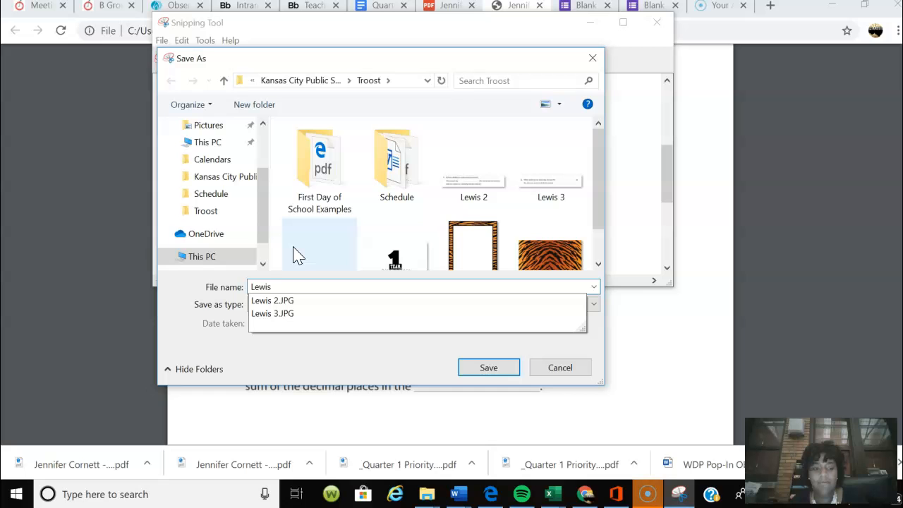
{"action": "type", "text": " 4"}
{"action": "key", "text": "Return"}
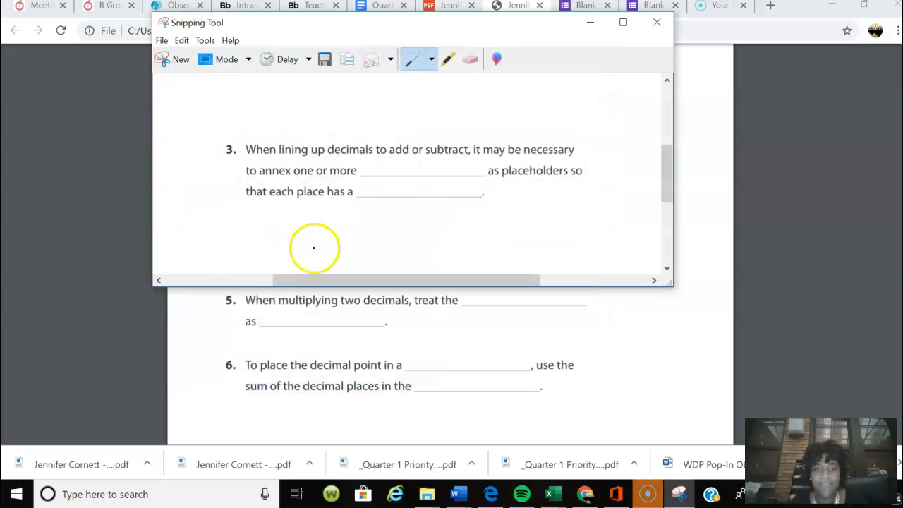
{"action": "left_click", "coordinate": [591, 23]}
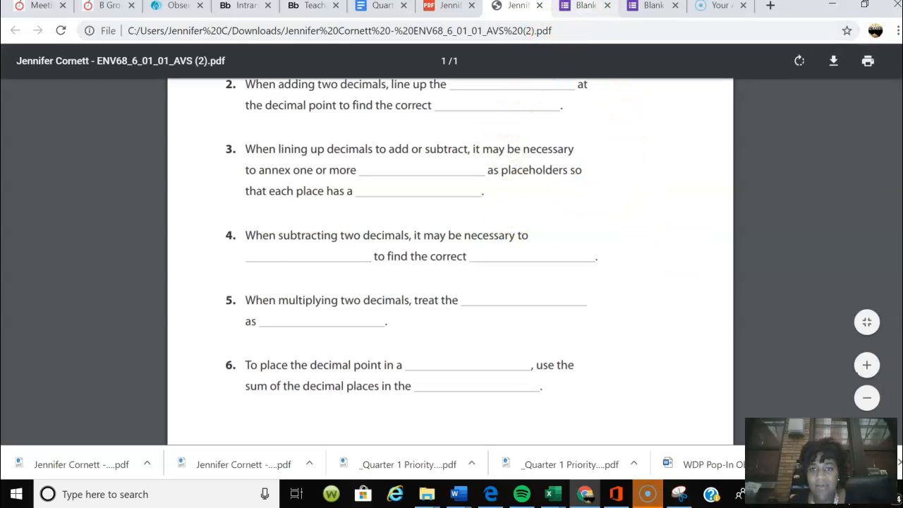
Step: Try to upload the "Lewis 4" image from the image insertion dialog in the duplicate quiz tab
{"action": "left_click", "coordinate": [589, 7]}
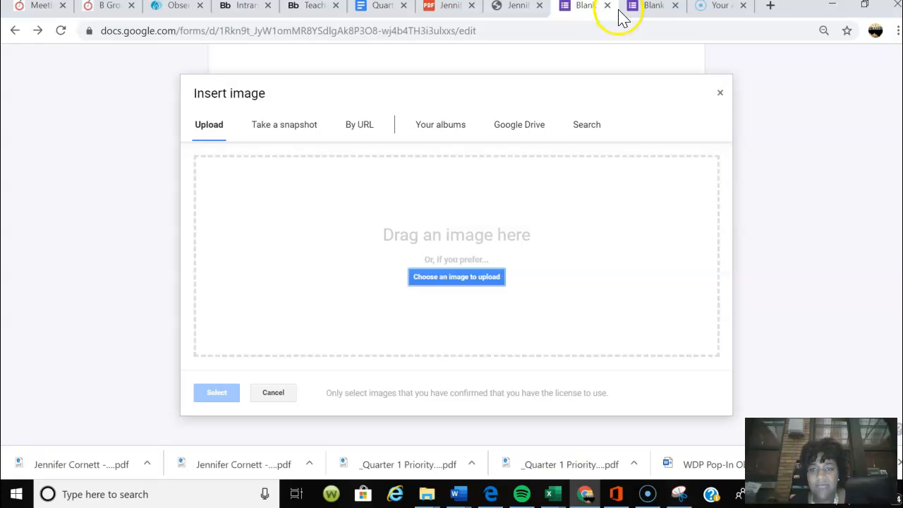
{"action": "left_click", "coordinate": [447, 275]}
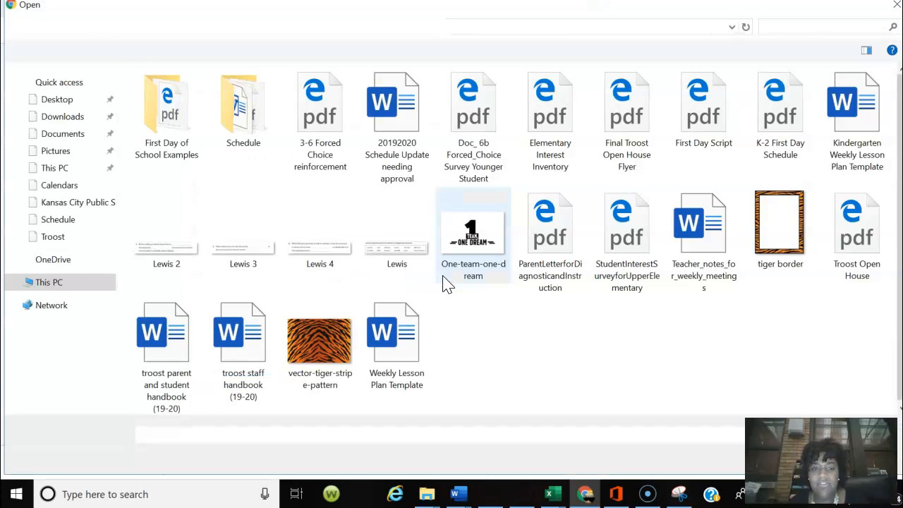
{"action": "double_click", "coordinate": [322, 273]}
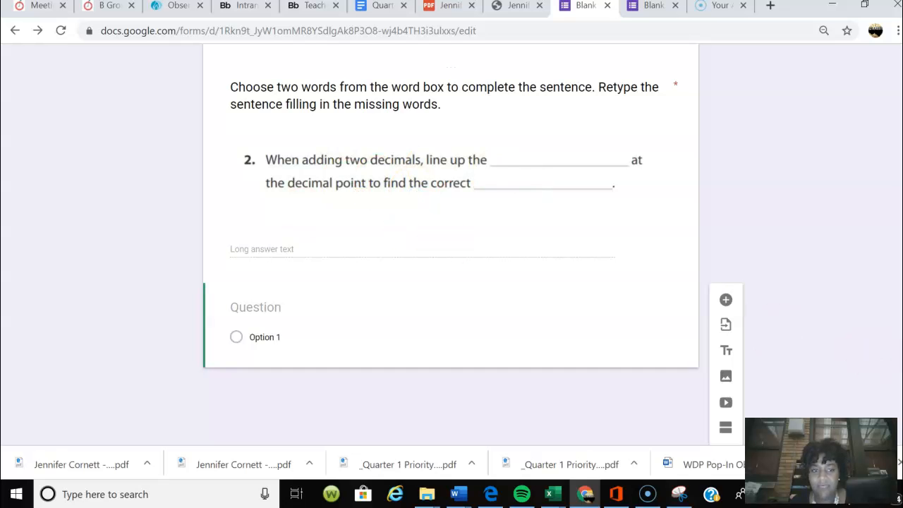
Step: Look through the duplicate quiz tab from the word box to the last question for the uploaded question 3 image
{"action": "scroll", "coordinate": [452, 245], "scroll_direction": "up", "scroll_amount": 8}
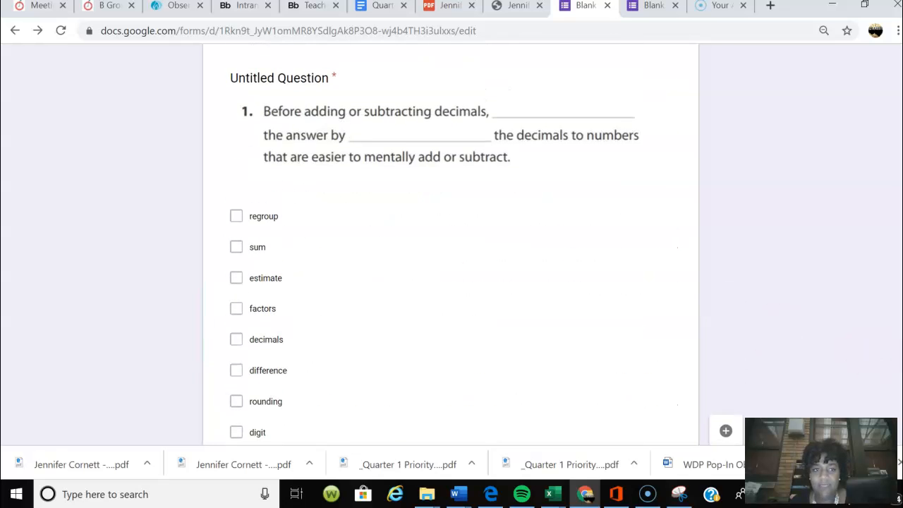
{"action": "scroll", "coordinate": [451, 244], "scroll_direction": "down", "scroll_amount": 5}
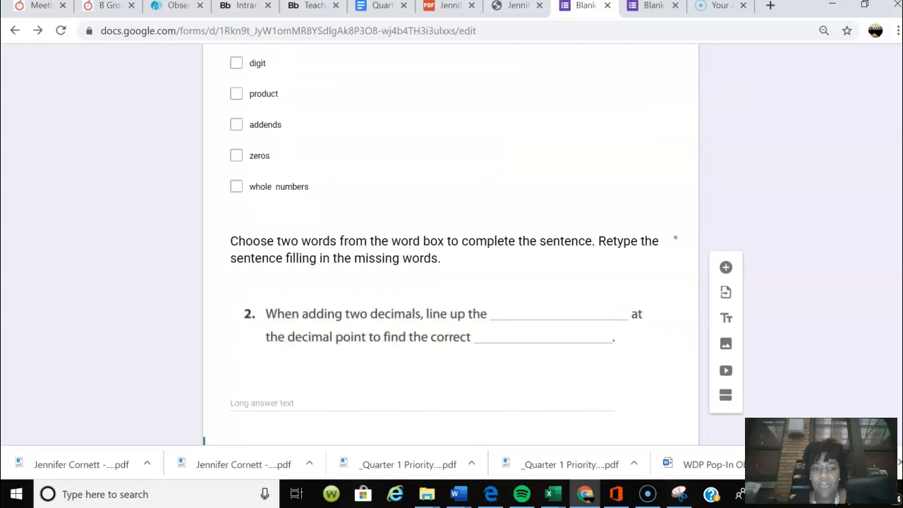
{"action": "scroll", "coordinate": [451, 244], "scroll_direction": "down", "scroll_amount": 1}
{"action": "scroll", "coordinate": [452, 244], "scroll_direction": "down", "scroll_amount": 1}
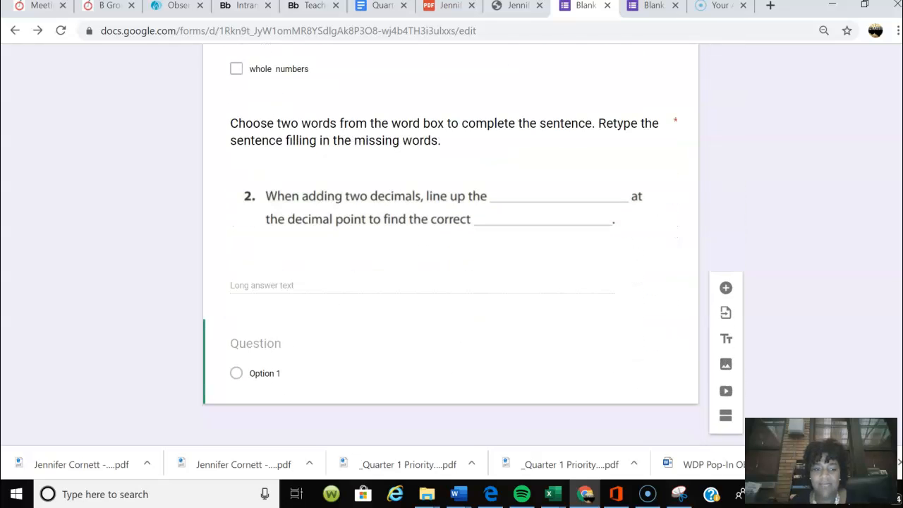
{"action": "scroll", "coordinate": [452, 244], "scroll_direction": "up", "scroll_amount": 10}
{"action": "scroll", "coordinate": [452, 244], "scroll_direction": "up", "scroll_amount": 2}
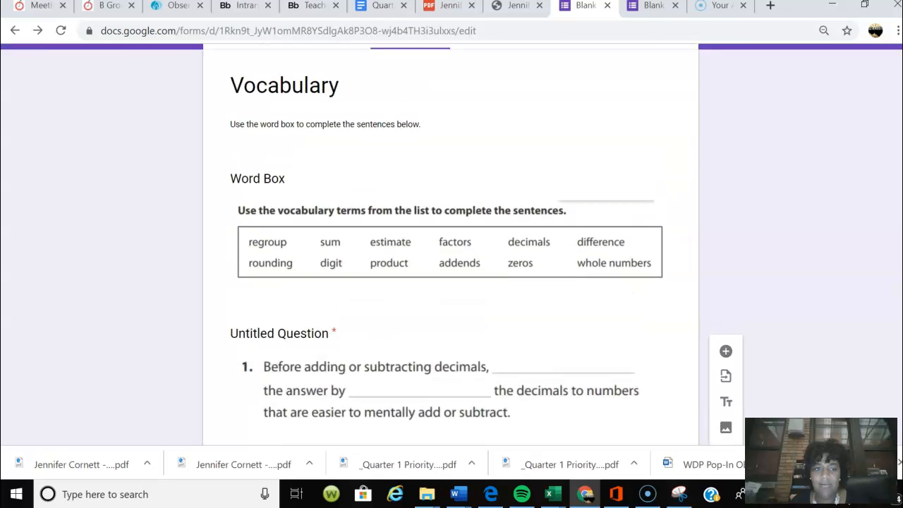
{"action": "scroll", "coordinate": [452, 244], "scroll_direction": "down", "scroll_amount": 4}
{"action": "scroll", "coordinate": [451, 244], "scroll_direction": "down", "scroll_amount": 5}
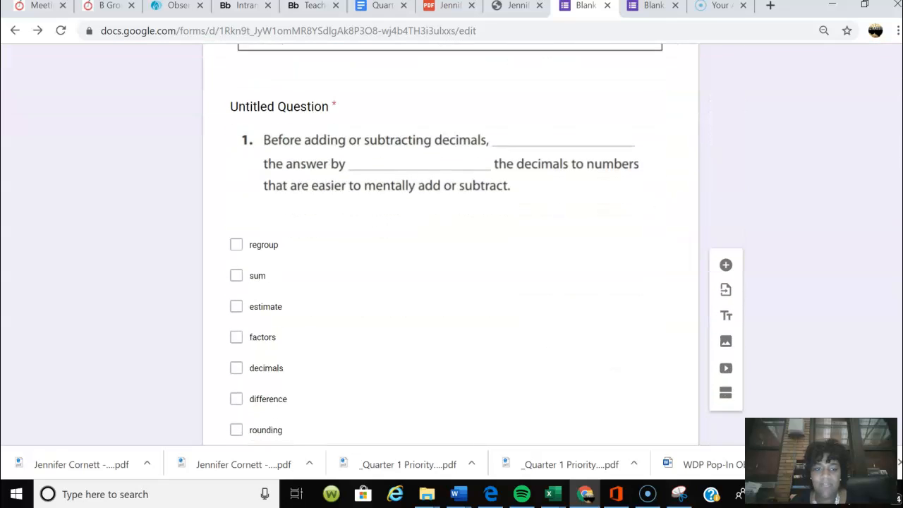
{"action": "scroll", "coordinate": [451, 244], "scroll_direction": "down", "scroll_amount": 4}
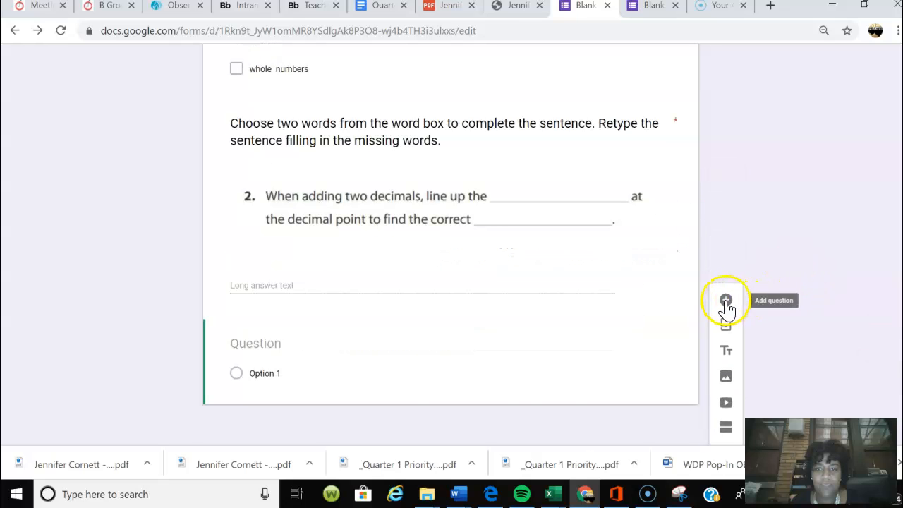
Step: Return to the original quiz tab, insert the "Lewis 4" image into the new question and set its answer type to Paragraph
{"action": "left_click", "coordinate": [648, 8]}
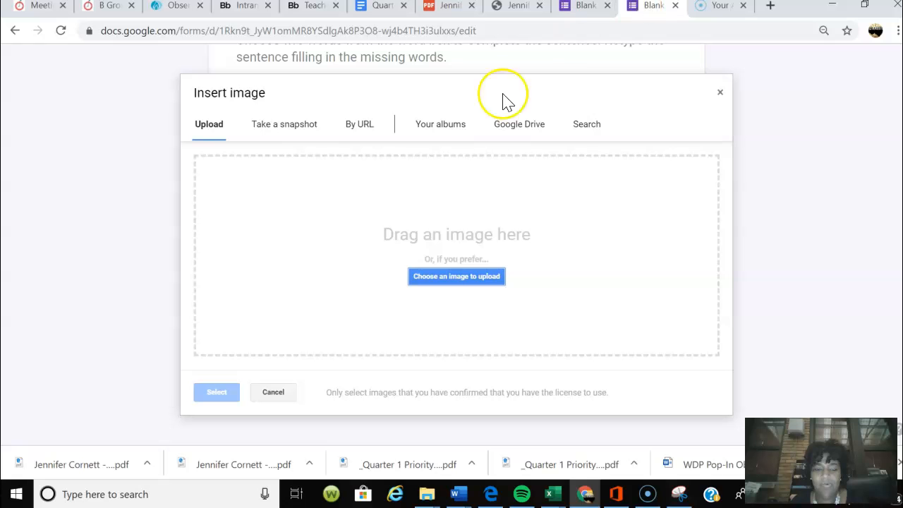
{"action": "left_click", "coordinate": [456, 278]}
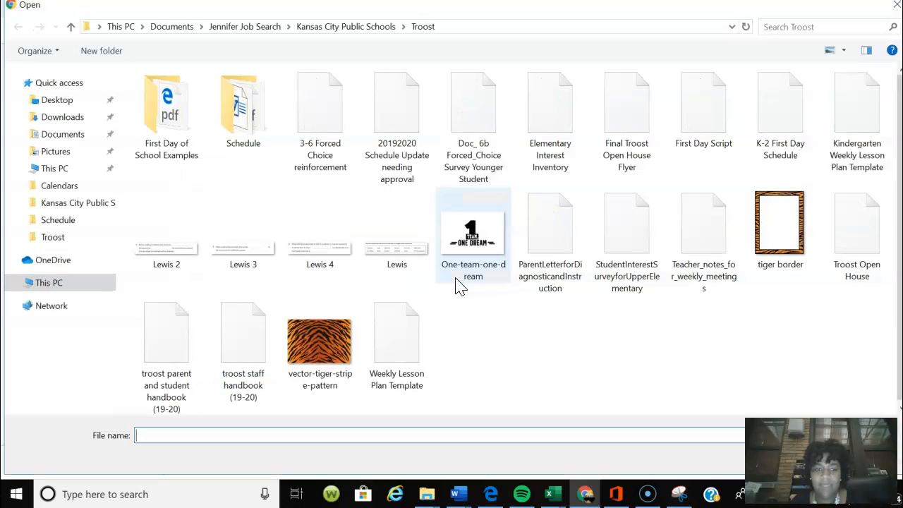
{"action": "double_click", "coordinate": [307, 260]}
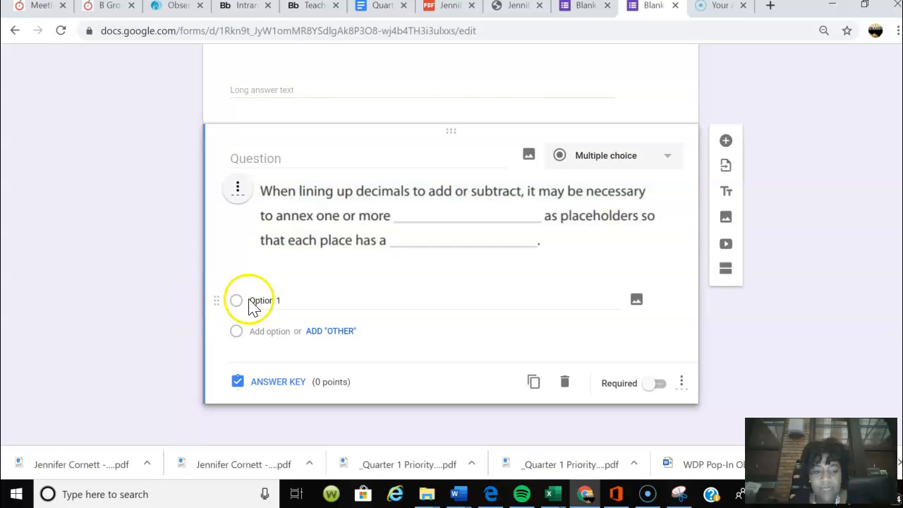
{"action": "left_click", "coordinate": [596, 157]}
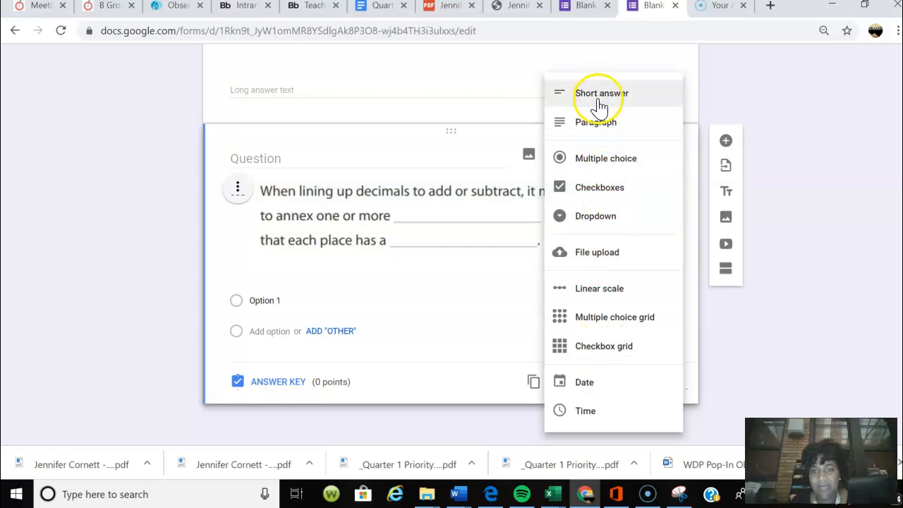
{"action": "left_click", "coordinate": [593, 131]}
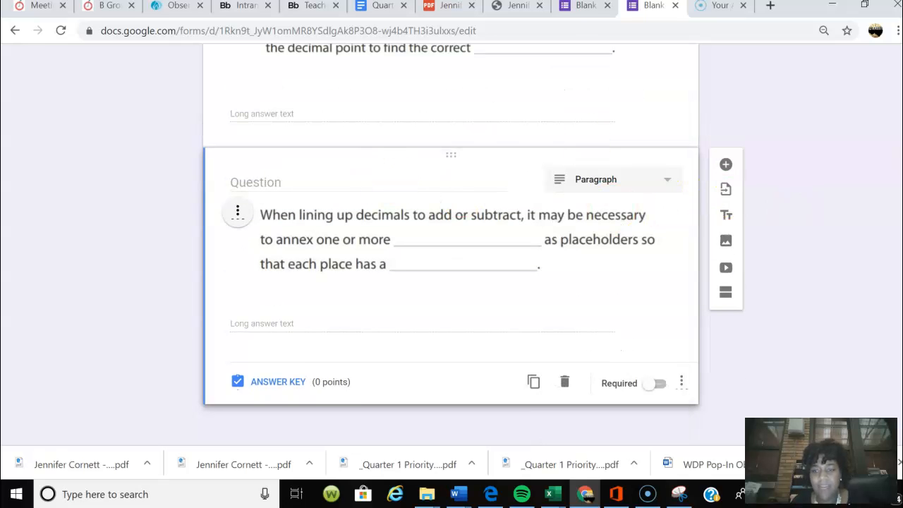
Step: Copy question 2's full instruction text into the empty title of question 3 and make question 3 required
{"action": "scroll", "coordinate": [451, 247], "scroll_direction": "up", "scroll_amount": 5}
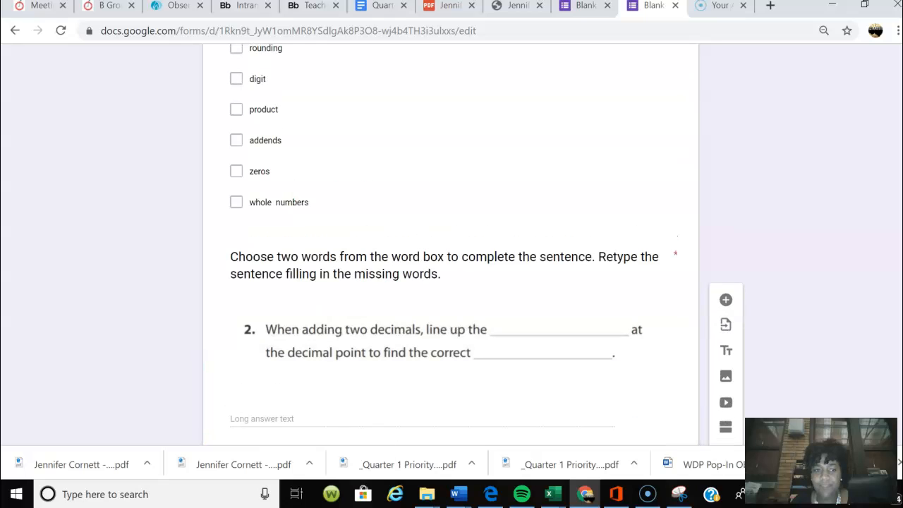
{"action": "left_click", "coordinate": [455, 274]}
{"action": "key", "text": "ctrl+c"}
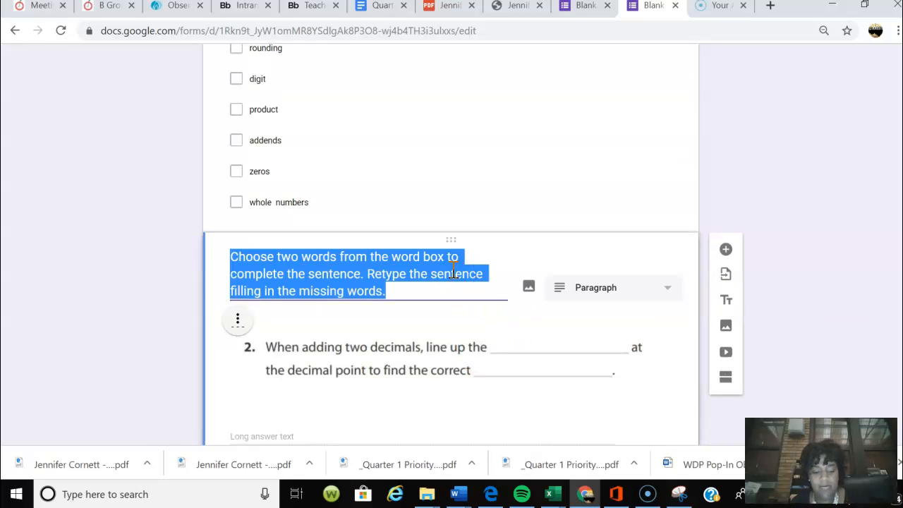
{"action": "scroll", "coordinate": [494, 272], "scroll_direction": "down", "scroll_amount": 5}
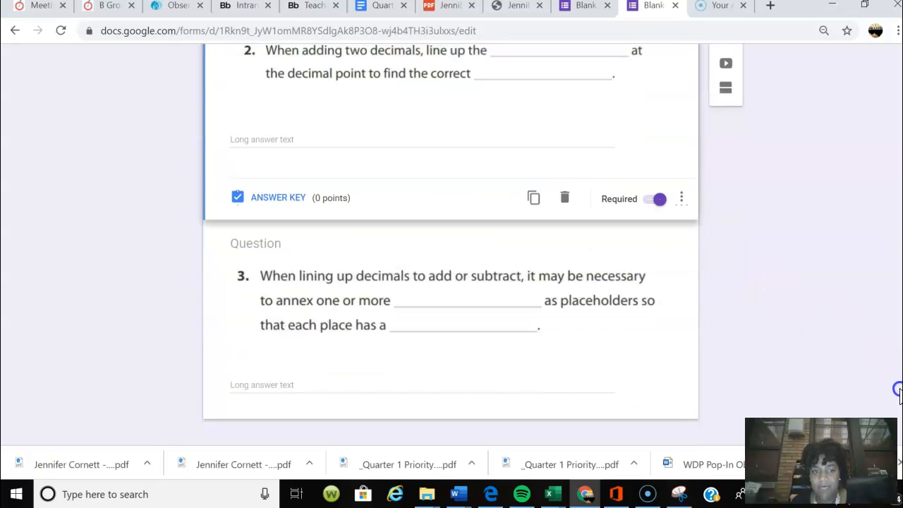
{"action": "left_click", "coordinate": [401, 235]}
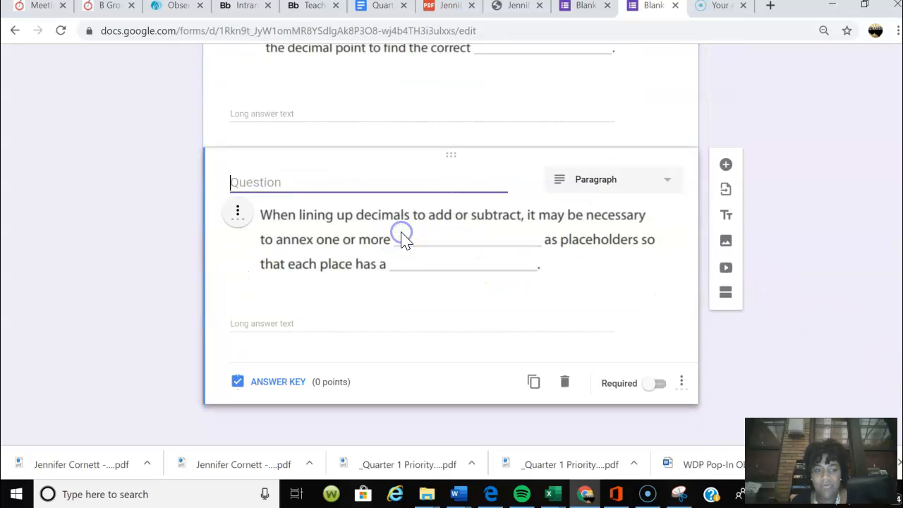
{"action": "key", "text": "ctrl+v"}
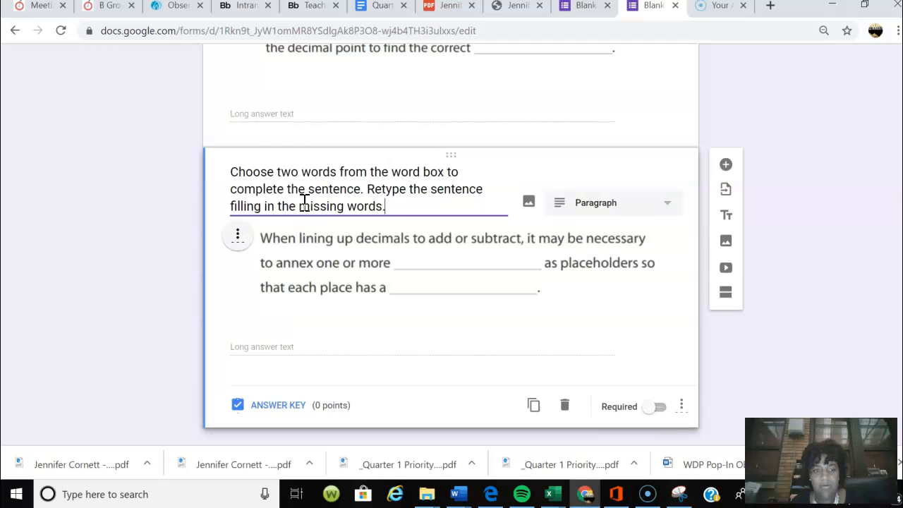
{"action": "left_click", "coordinate": [660, 412]}
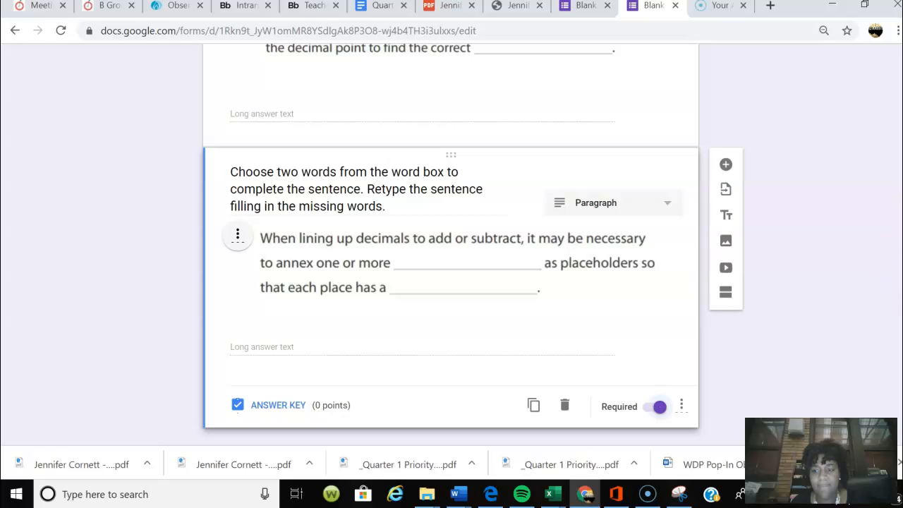
{"action": "scroll", "coordinate": [451, 240], "scroll_direction": "down", "scroll_amount": 1}
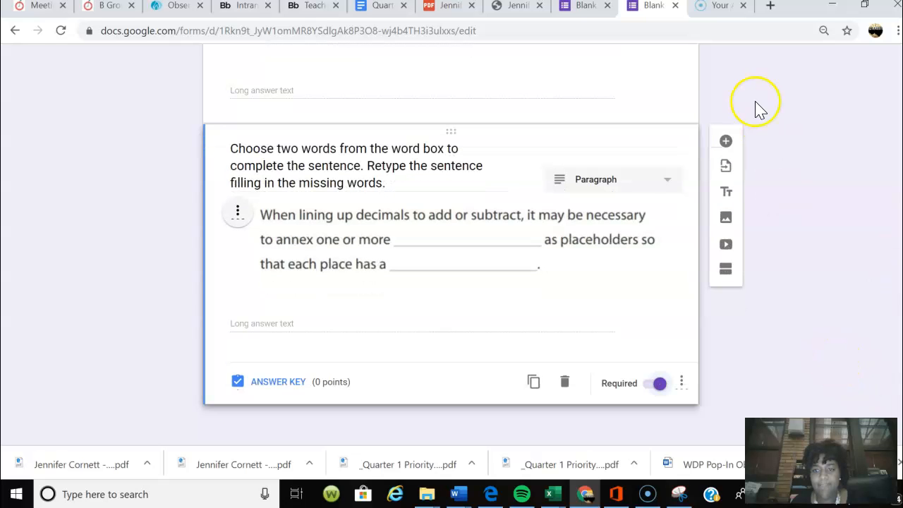
Step: Add a new blank question below question 3
{"action": "left_click", "coordinate": [725, 141]}
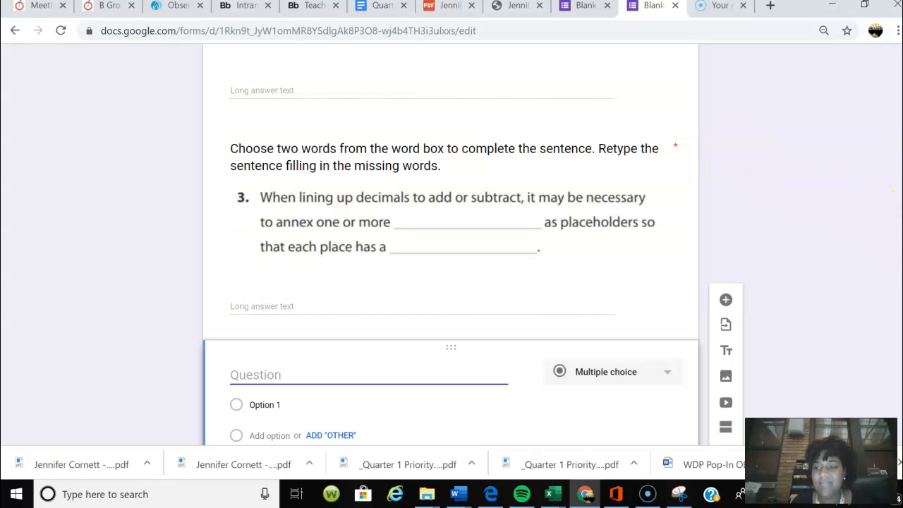
{"action": "scroll", "coordinate": [451, 247], "scroll_direction": "up", "scroll_amount": 15}
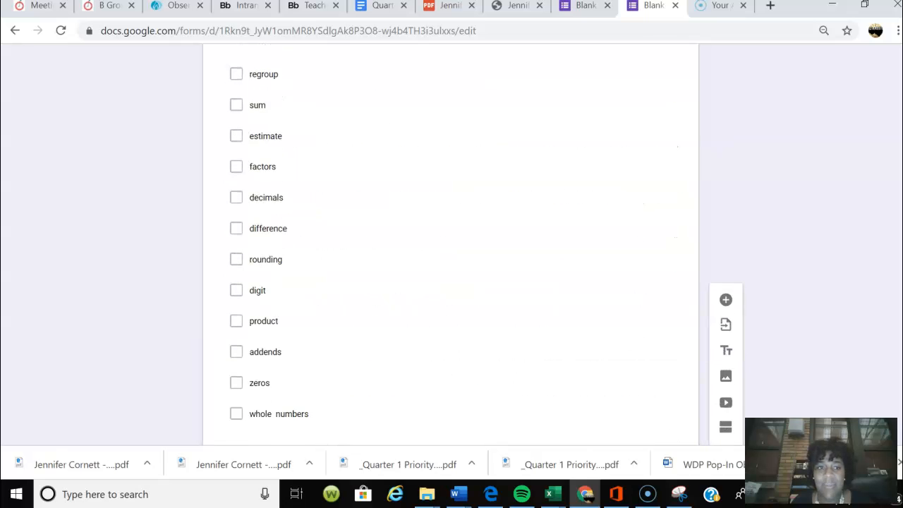
{"action": "scroll", "coordinate": [451, 247], "scroll_direction": "up", "scroll_amount": 2}
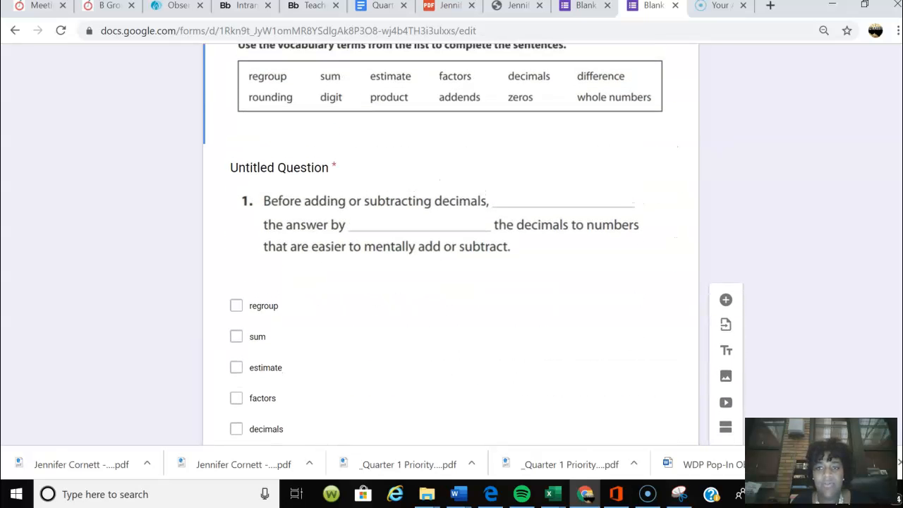
Step: Switch to the PDF worksheet tab and capture question 4 as a new snip with the Snipping Tool
{"action": "left_click", "coordinate": [509, 8]}
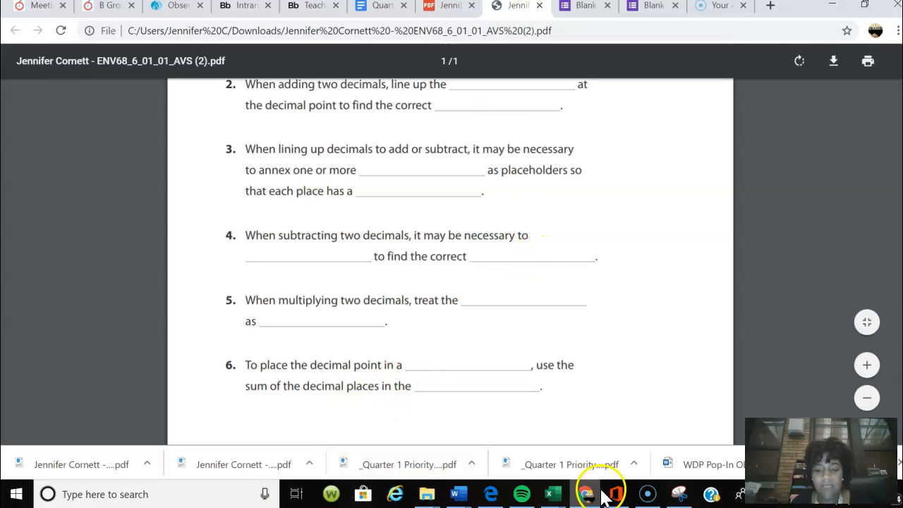
{"action": "left_click", "coordinate": [690, 499]}
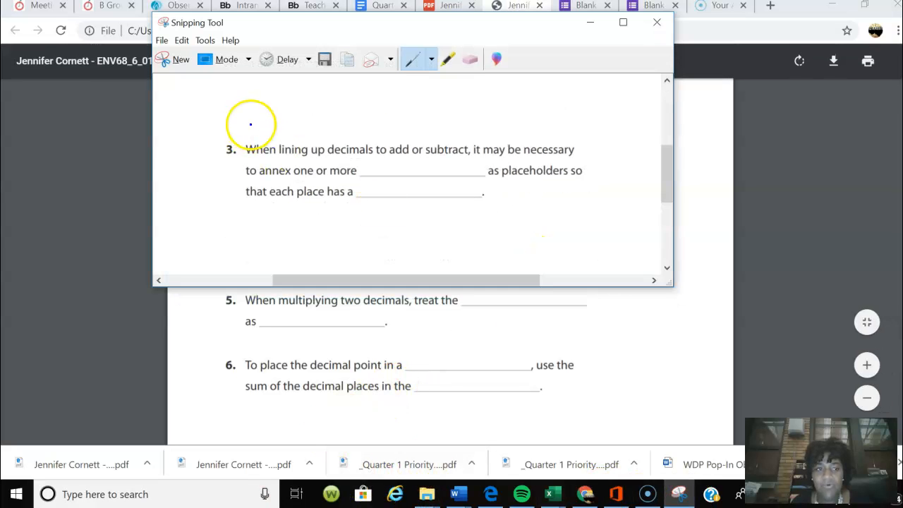
{"action": "left_click", "coordinate": [180, 59]}
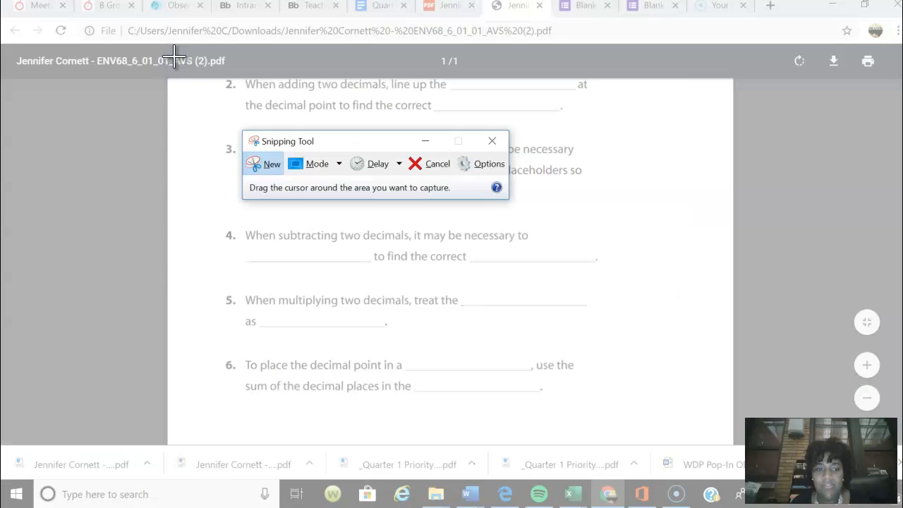
{"action": "left_click_drag", "start_coordinate": [212, 209], "coordinate": [625, 274]}
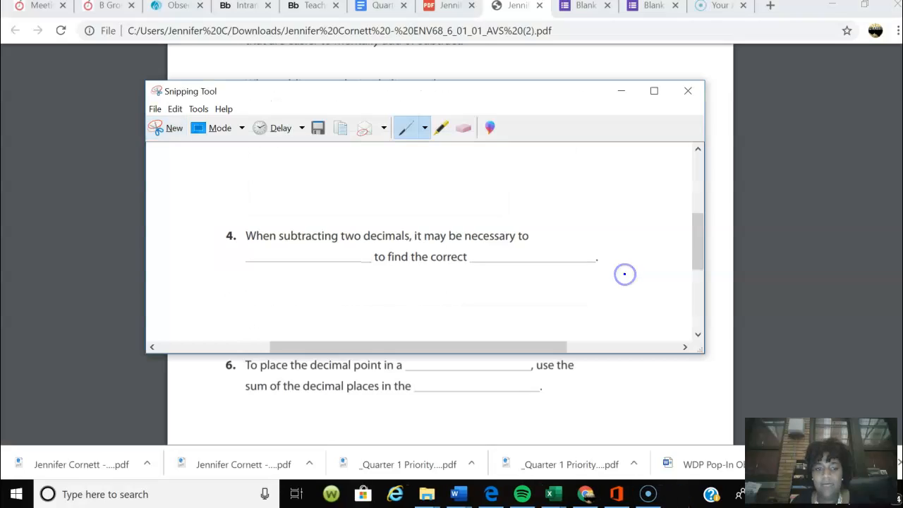
Step: Save the snip as a JPEG named "Lewis 5" in the Troost folder and minimize the Snipping Tool
{"action": "left_click", "coordinate": [155, 109]}
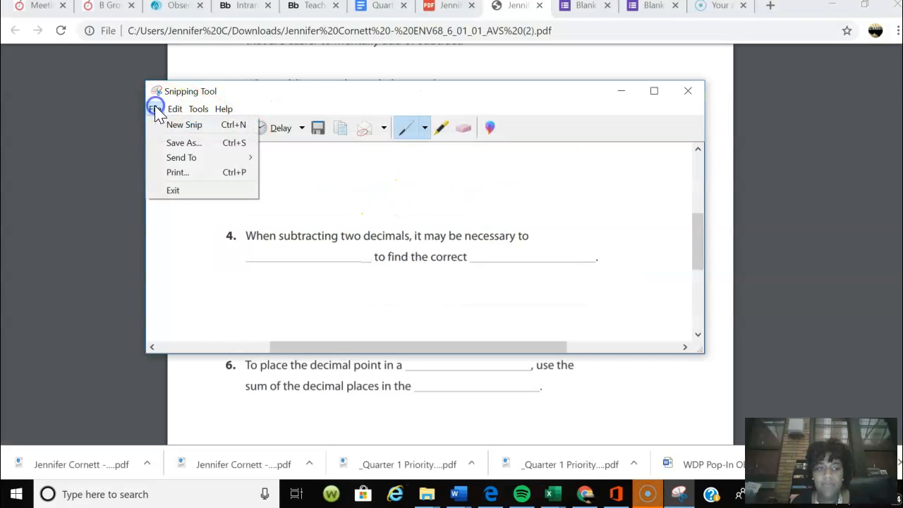
{"action": "left_click", "coordinate": [175, 144]}
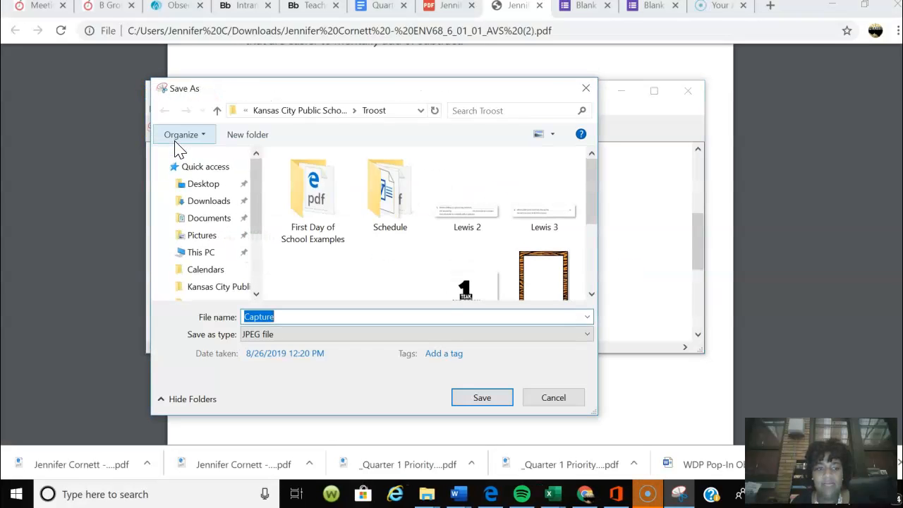
{"action": "type", "text": "L"}
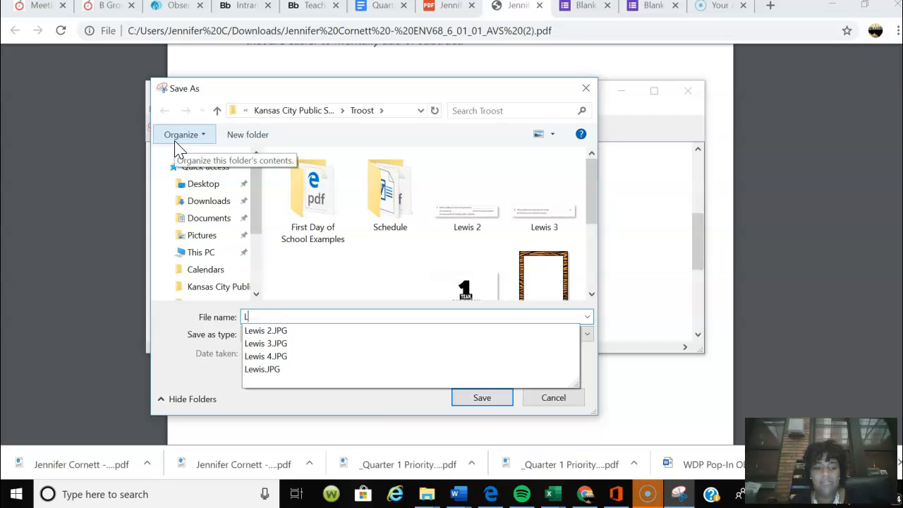
{"action": "type", "text": "ewis 5"}
{"action": "key", "text": "Return"}
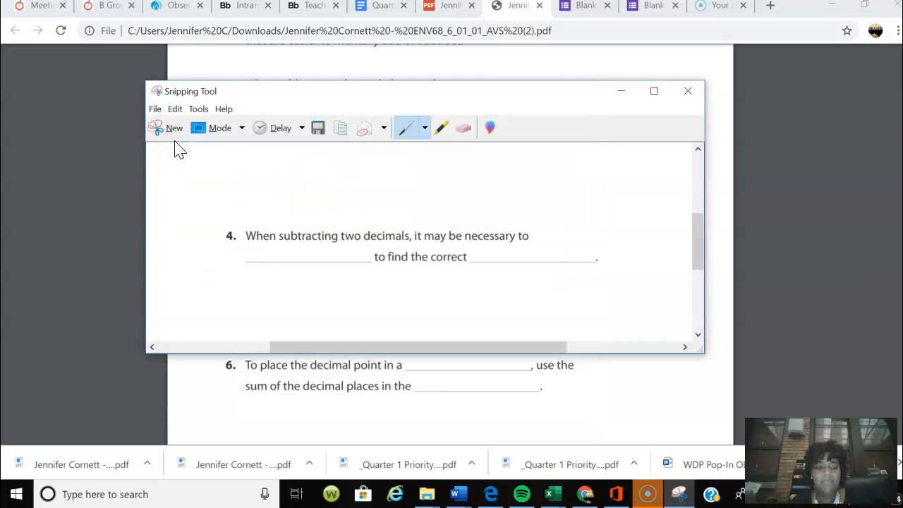
{"action": "left_click", "coordinate": [619, 92]}
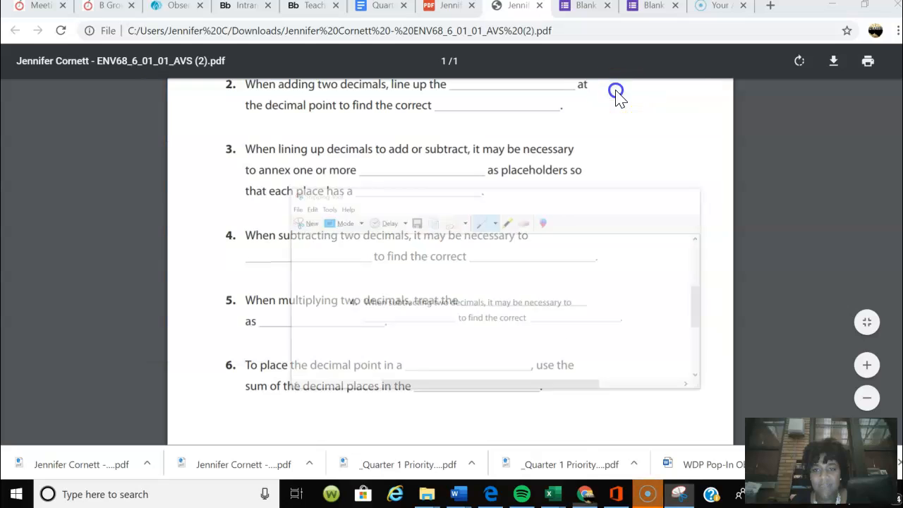
Step: Return to the original quiz tab and upload the "Lewis 5" image into the new blank question
{"action": "left_click", "coordinate": [642, 12]}
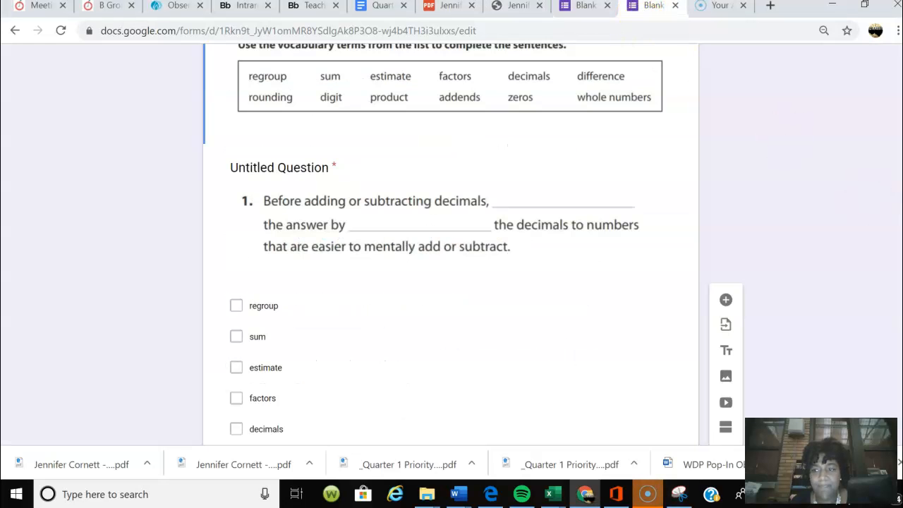
{"action": "scroll", "coordinate": [451, 244], "scroll_direction": "down", "scroll_amount": 1}
{"action": "left_click", "coordinate": [725, 233]}
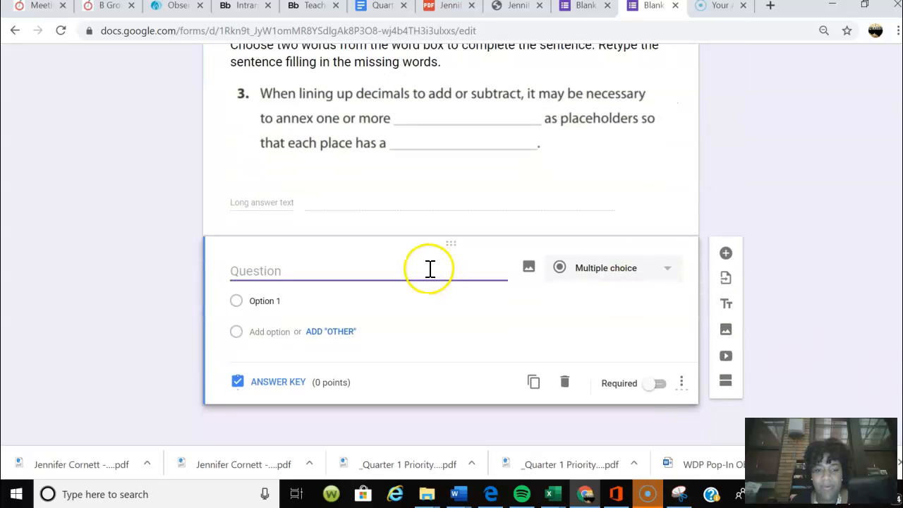
{"action": "left_click", "coordinate": [528, 267]}
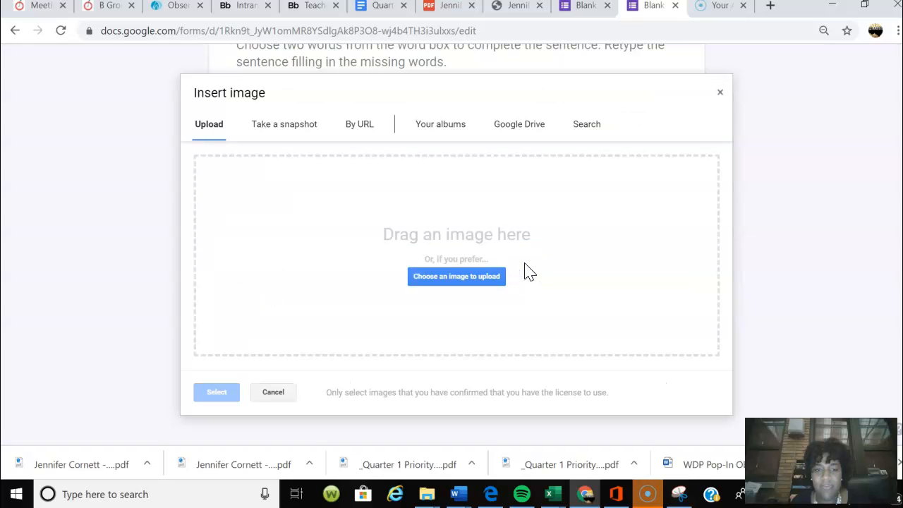
{"action": "left_click", "coordinate": [423, 281]}
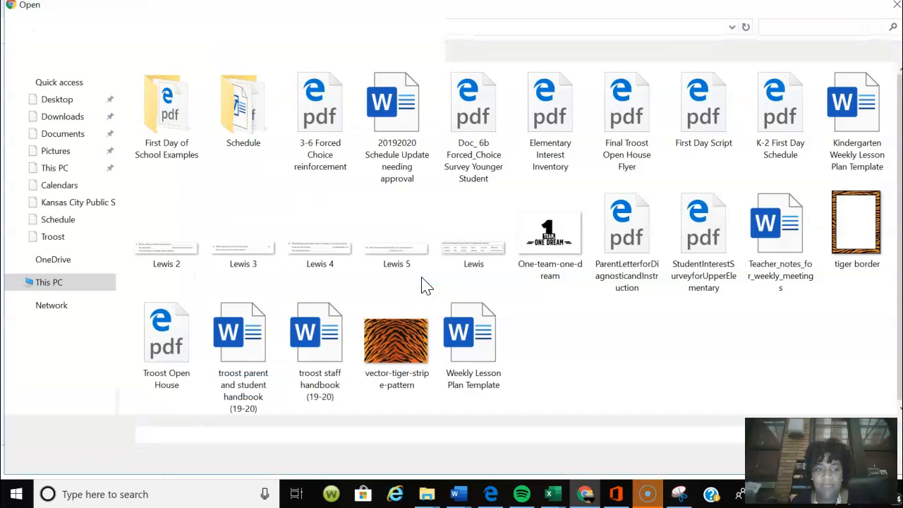
{"action": "double_click", "coordinate": [376, 261]}
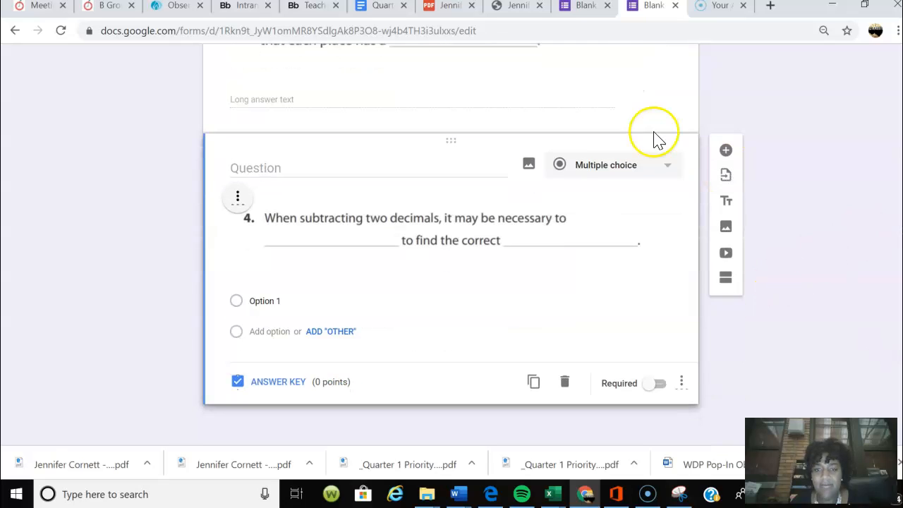
Step: Set the answer type of the question with the question 4 image to Checkboxes
{"action": "left_click", "coordinate": [634, 166]}
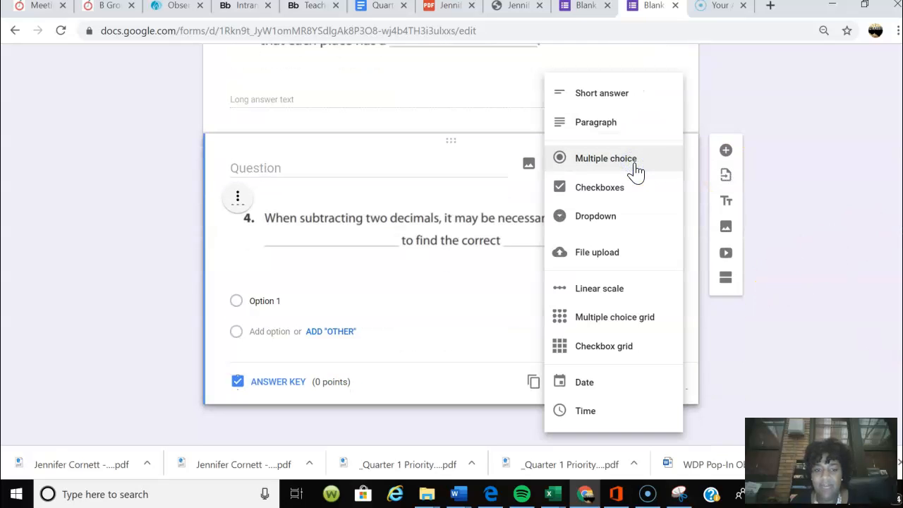
{"action": "left_click", "coordinate": [623, 192]}
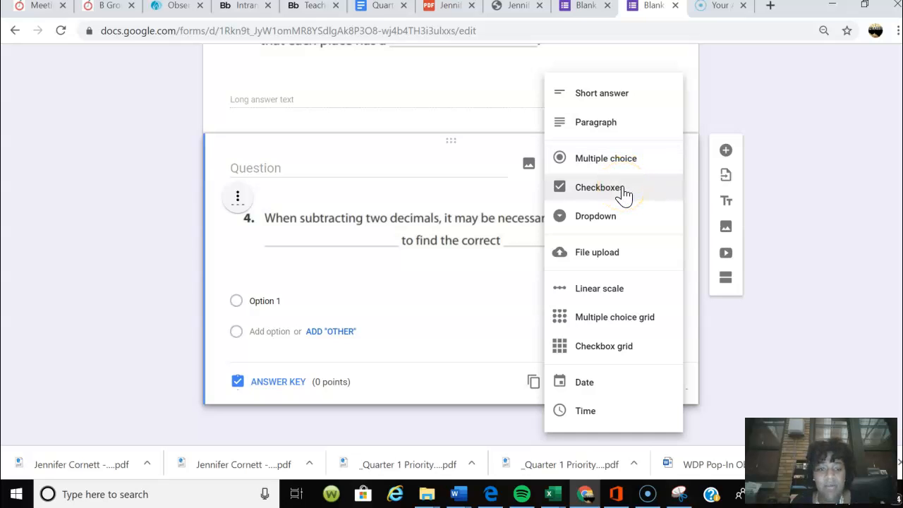
{"action": "left_click", "coordinate": [623, 189]}
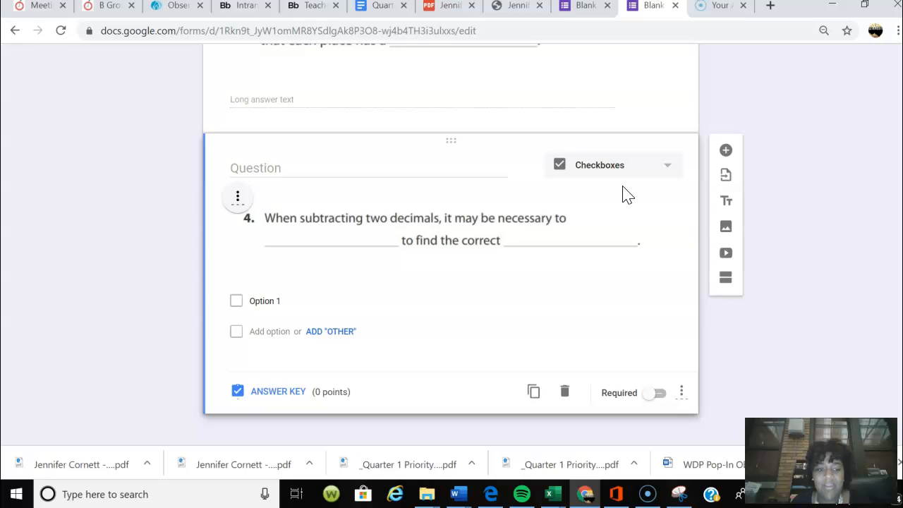
{"action": "left_click", "coordinate": [276, 301]}
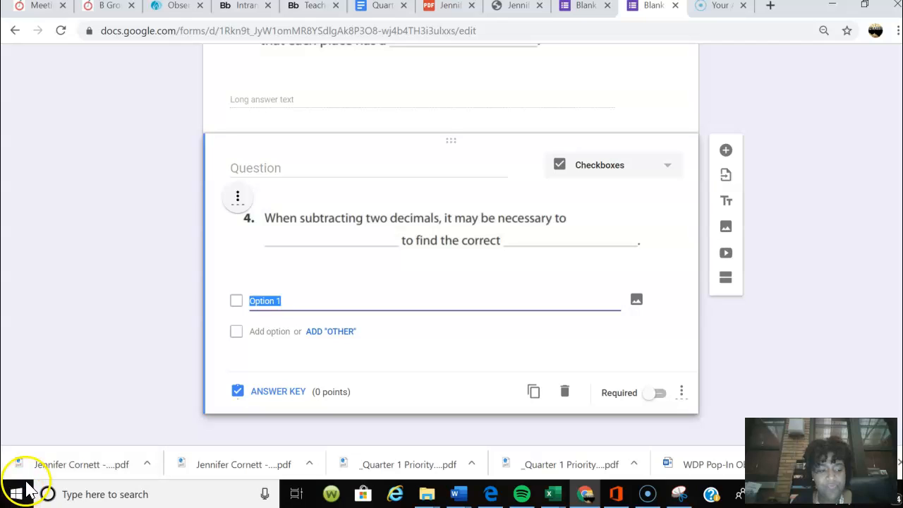
{"action": "left_click", "coordinate": [30, 443]}
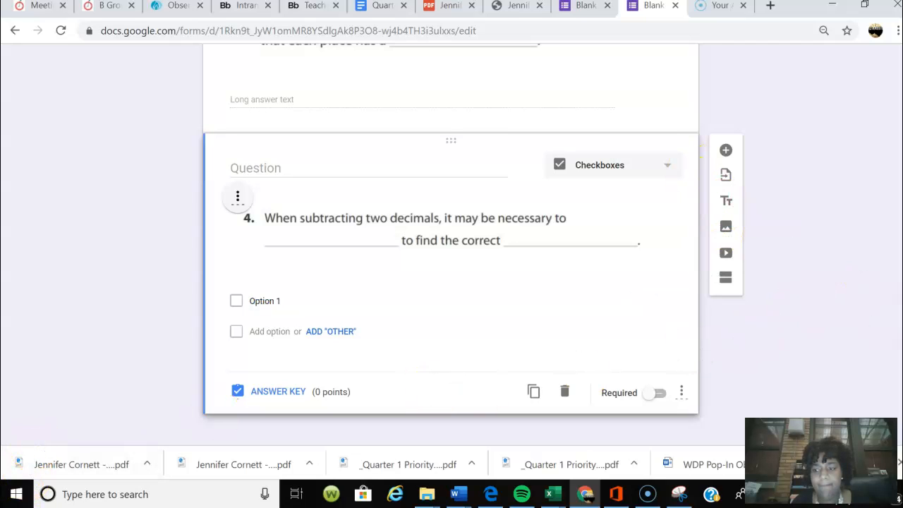
{"action": "scroll", "coordinate": [870, 426], "scroll_direction": "down", "scroll_amount": 1}
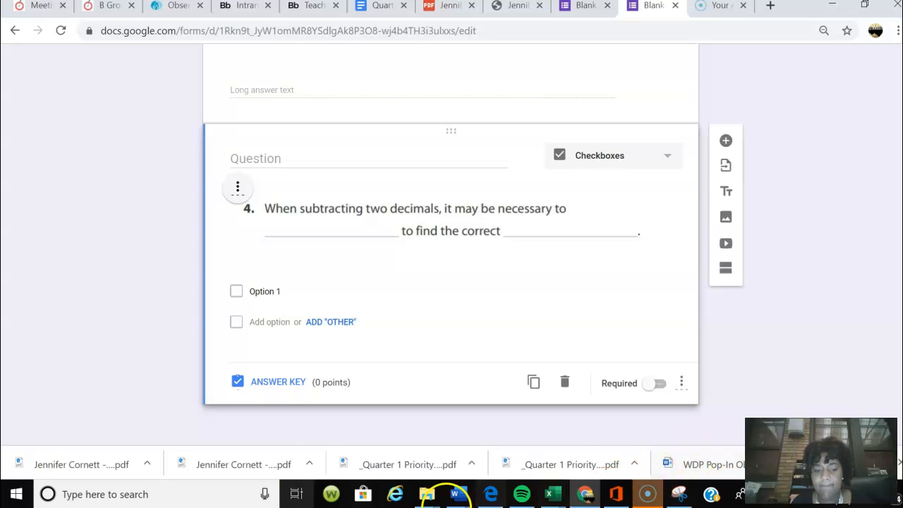
{"action": "left_click", "coordinate": [652, 496]}
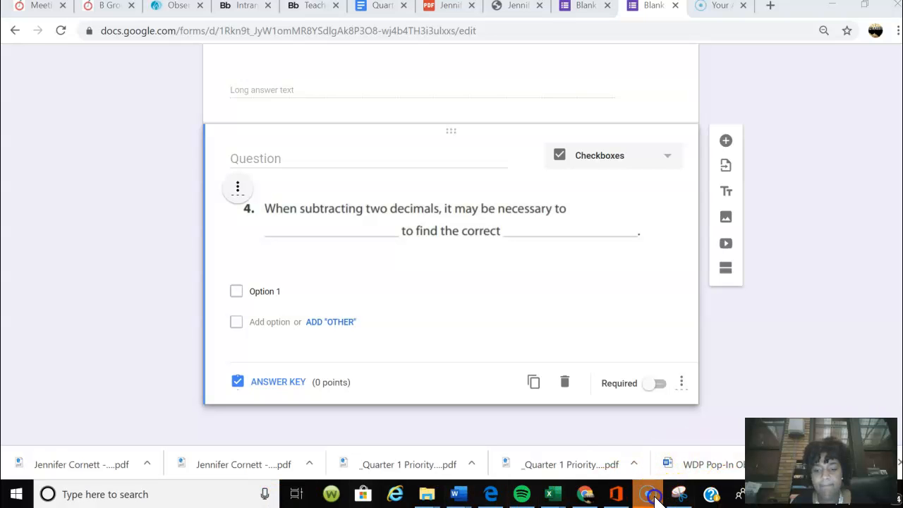